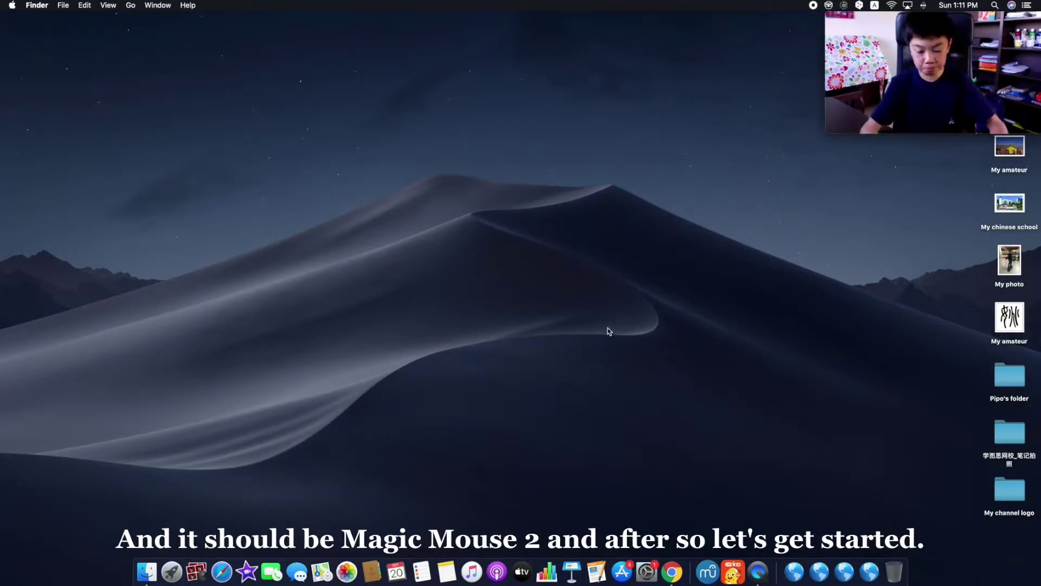
- Open System Preferences and search its settings for 'gest'
click(647, 572)
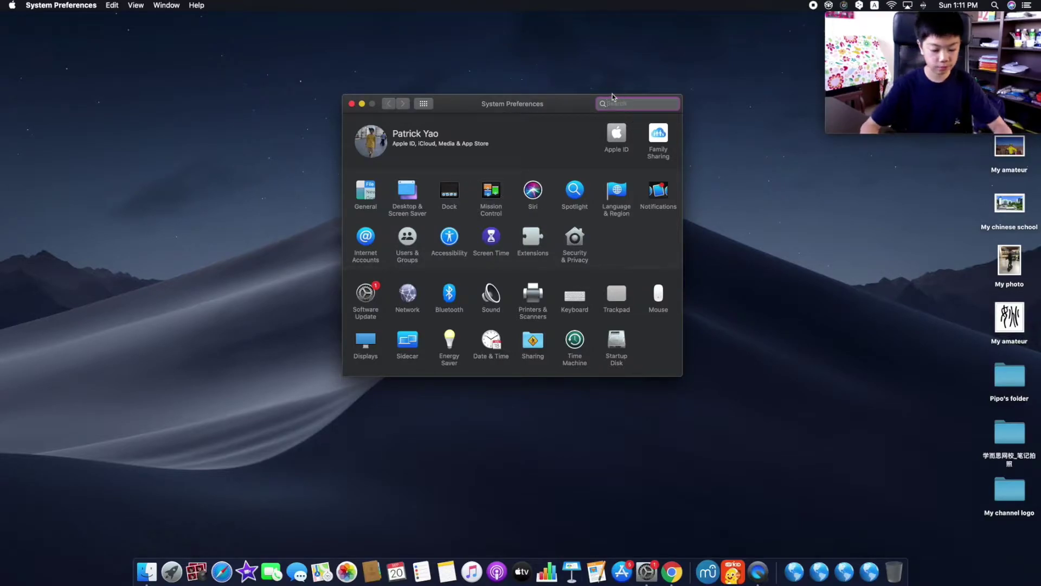
text(m)
key(BackSpace)
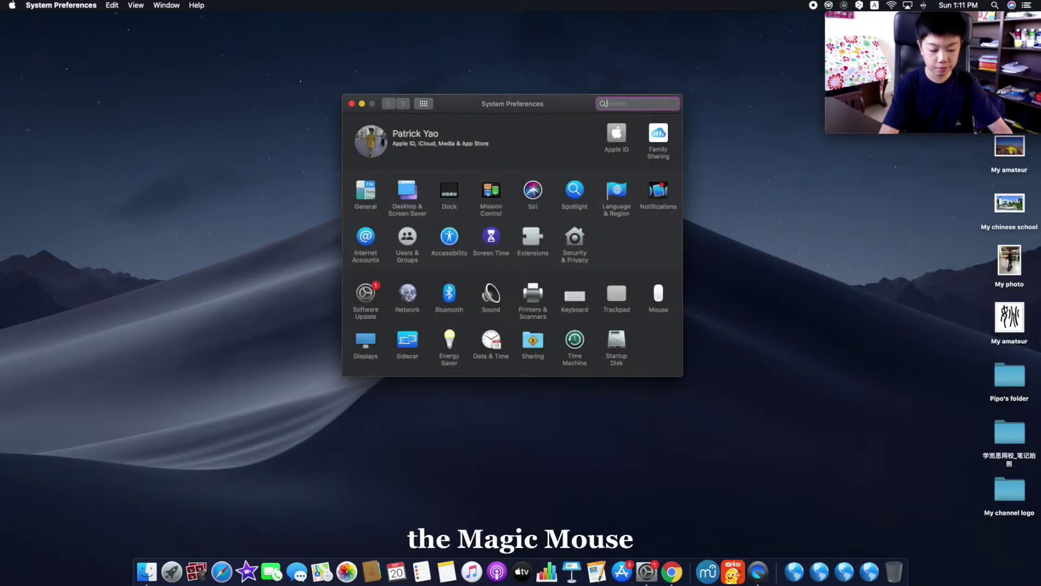
text(gest)
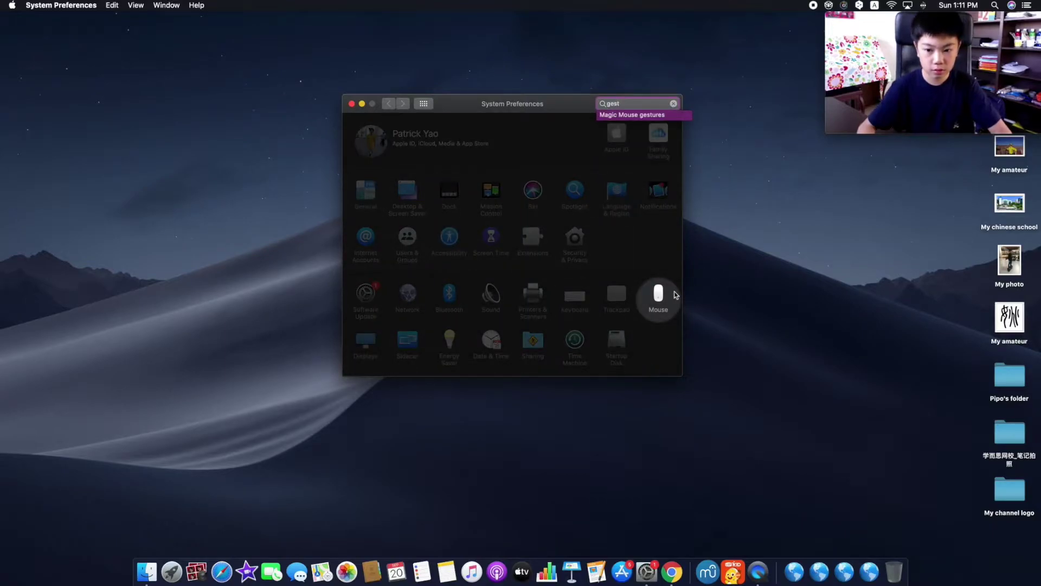
- Show the Magic Mouse gestures in Mouse > More Gestures, then minimize the Mouse window
click(659, 297)
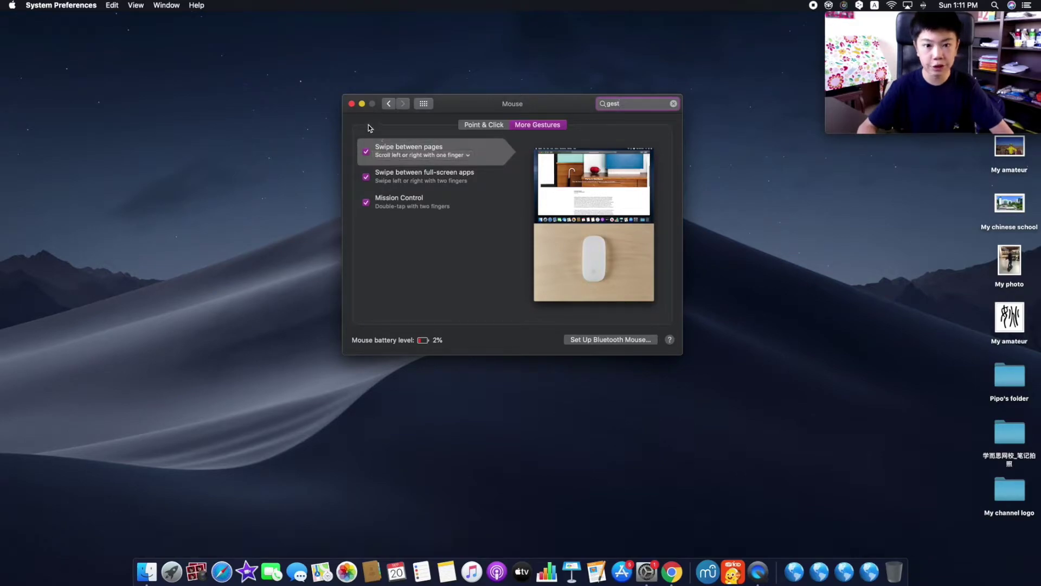
click(362, 103)
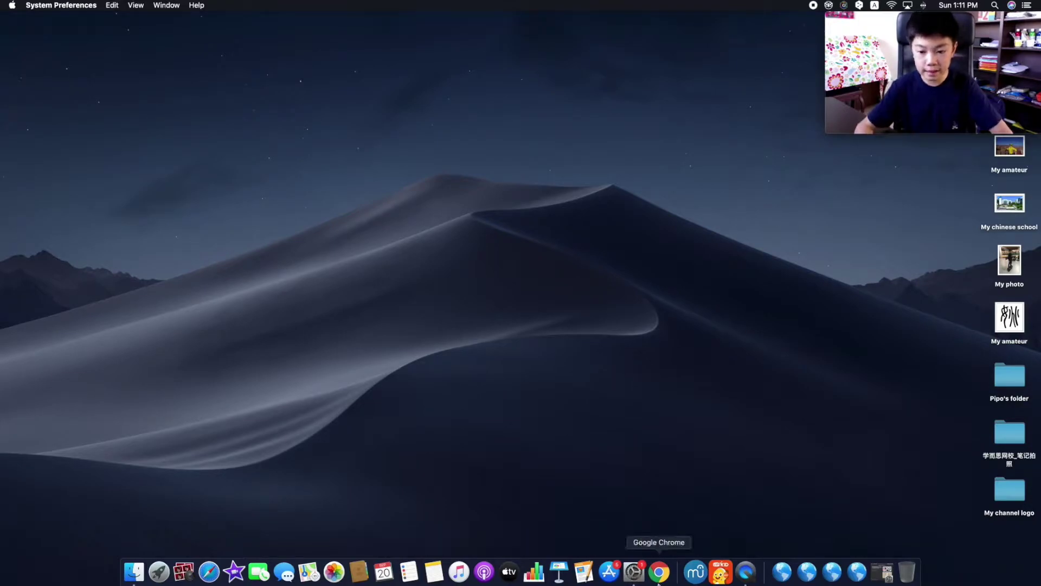
click(659, 572)
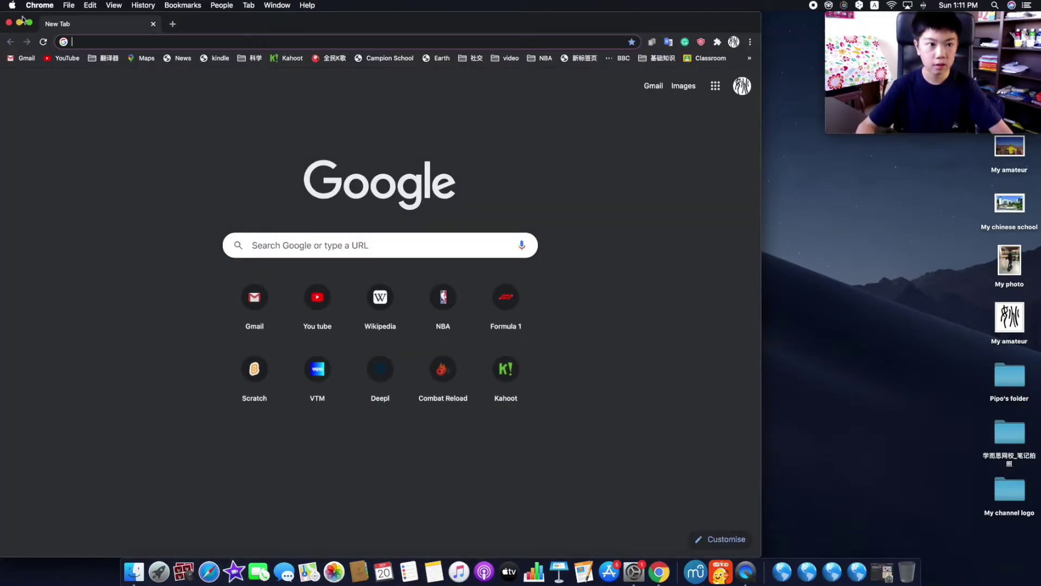
- Make Chrome full screen, close the extra new tab, and open the Kahoot website
click(29, 23)
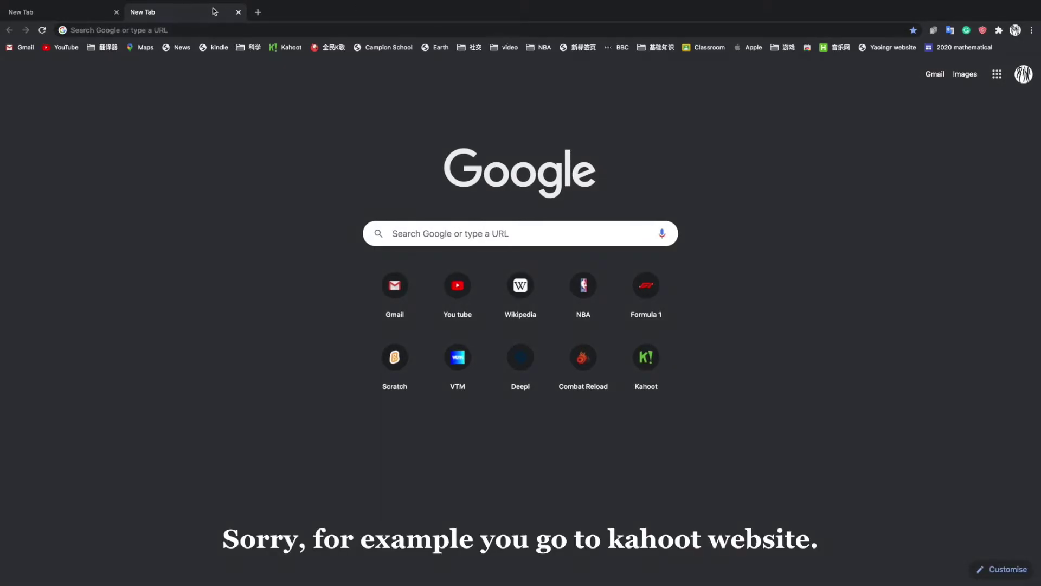
click(238, 12)
click(278, 48)
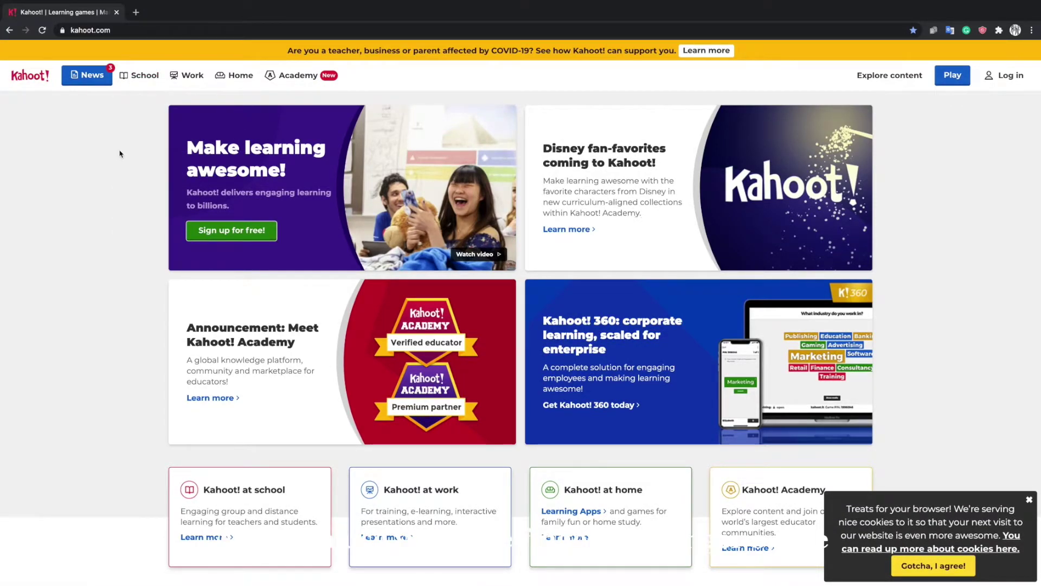
- Switch to the desktop and back to Chrome, go back to New Tab, then close Chrome
key(ctrl+Left)
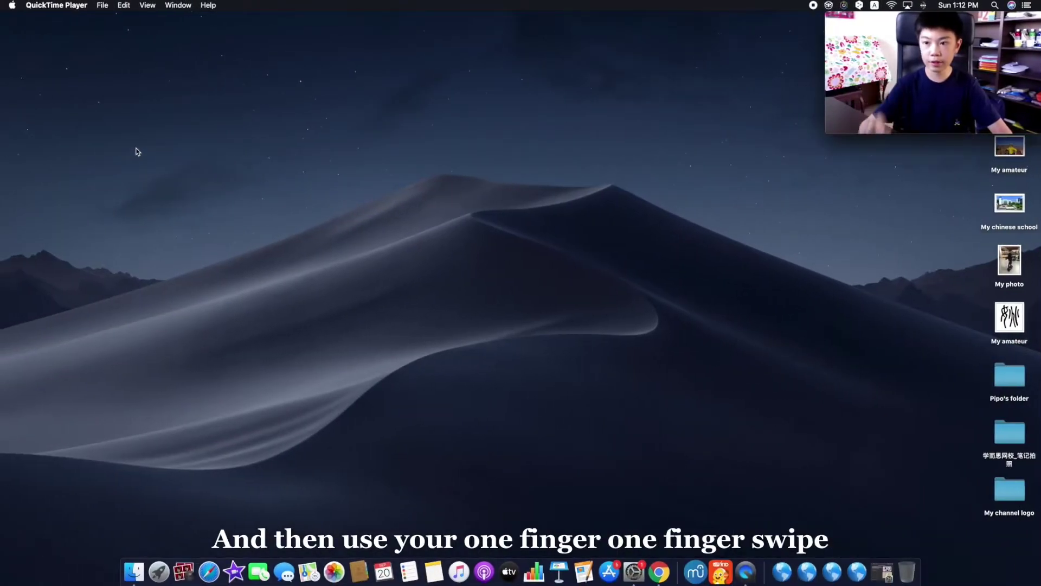
key(ctrl+Right)
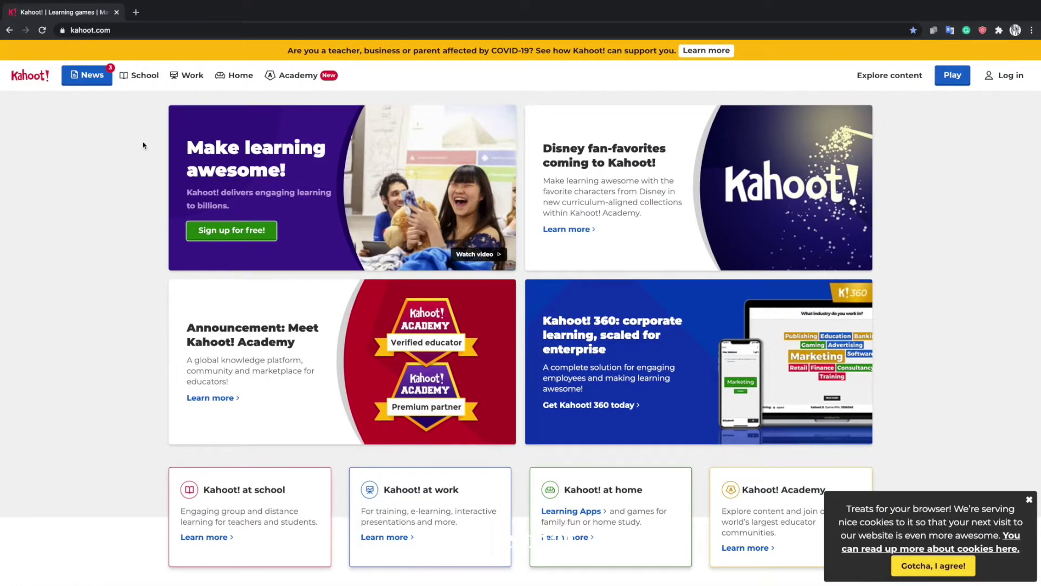
key(super+bracketleft)
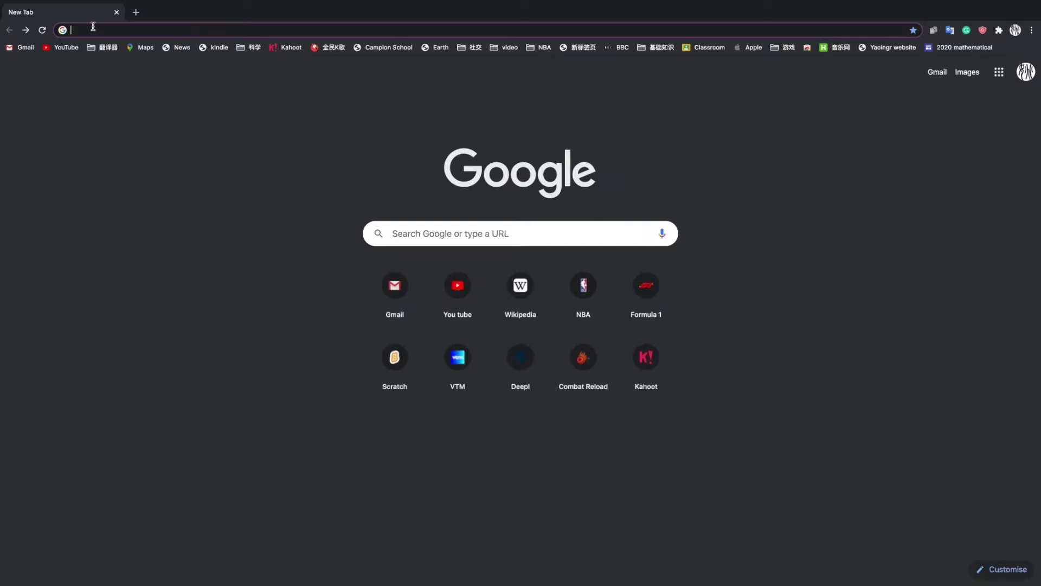
click(115, 12)
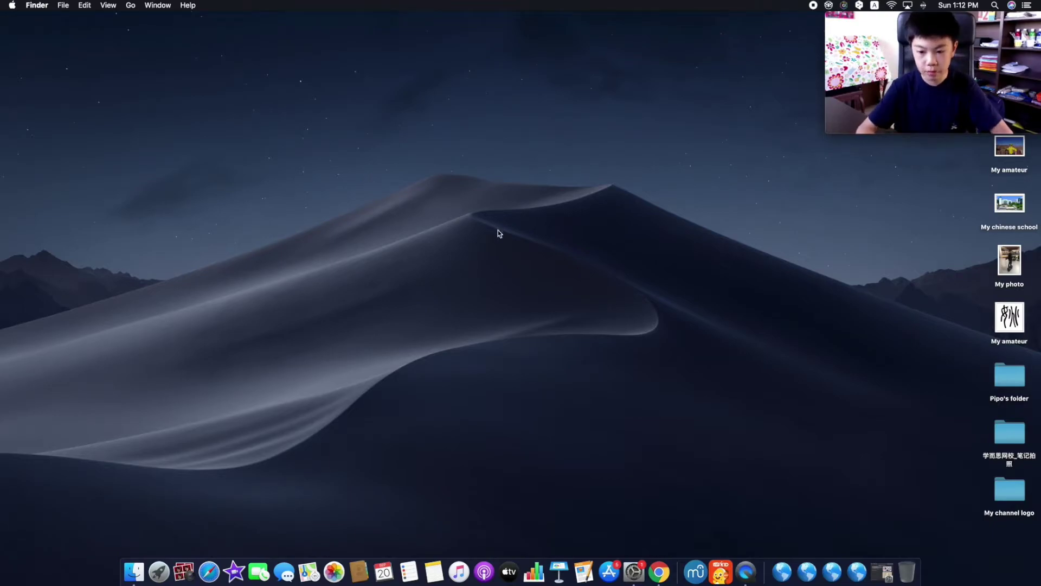
click(907, 571)
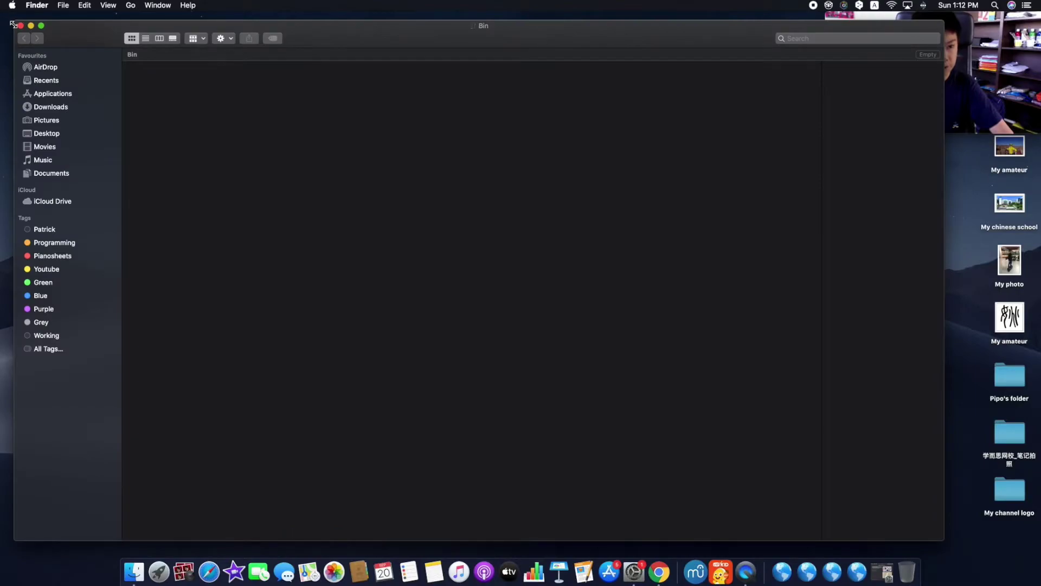
- Close the empty Bin, glance at the Mouse settings, then open Chrome in full screen
click(21, 26)
click(882, 571)
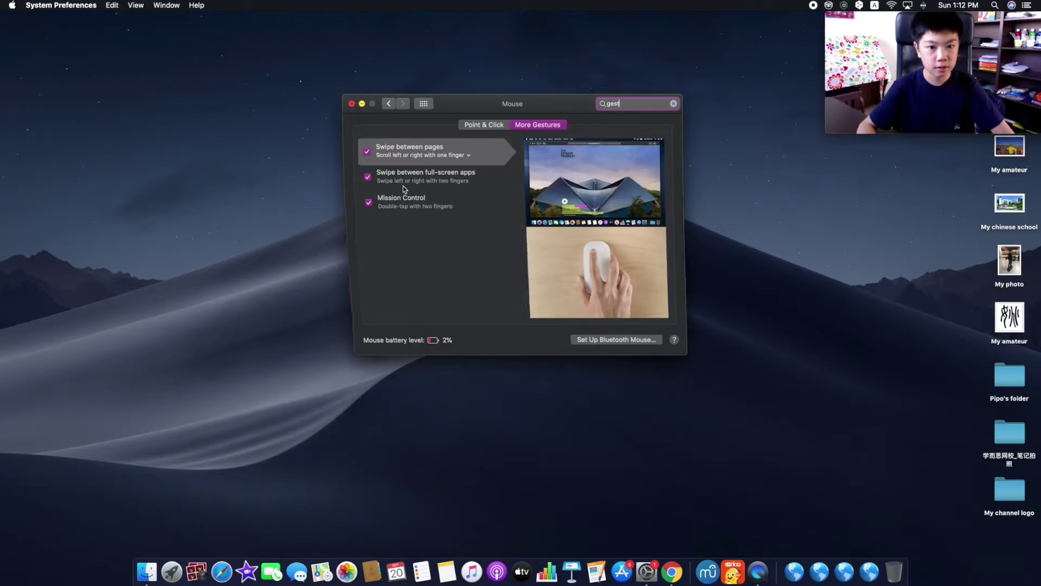
click(361, 104)
click(660, 573)
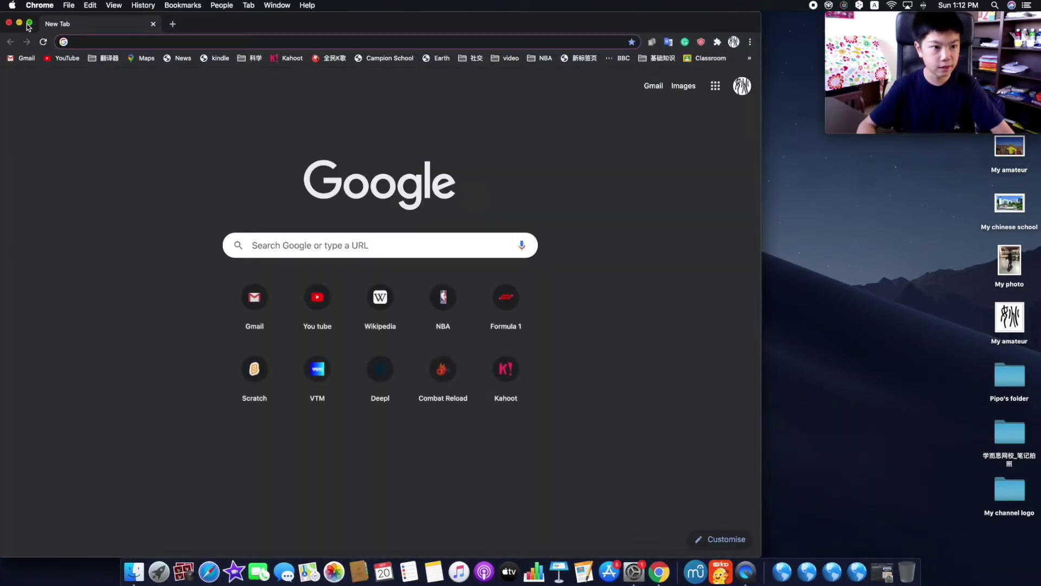
key(ctrl+super+f)
- Switch repeatedly between the desktop and full-screen Chrome, finishing on the desktop
key(ctrl+Left)
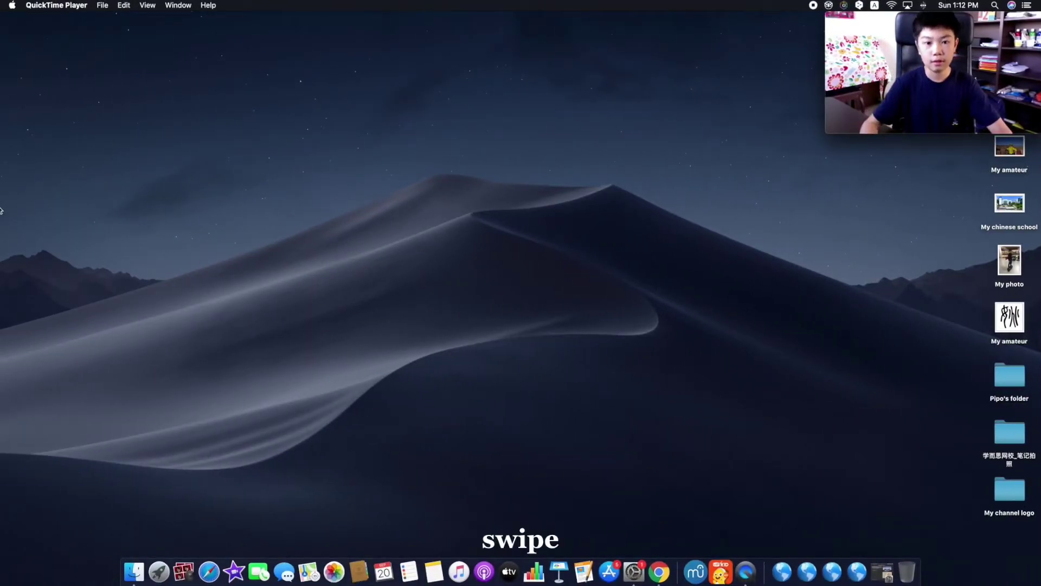
key(ctrl+Right)
key(ctrl+Left)
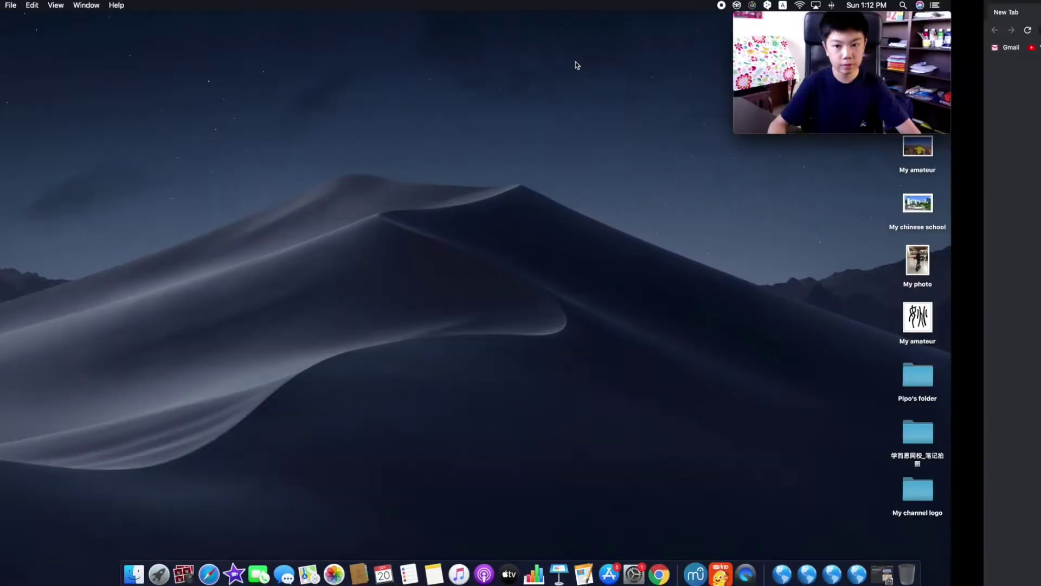
key(ctrl+Right)
key(ctrl+Left)
key(ctrl+Right)
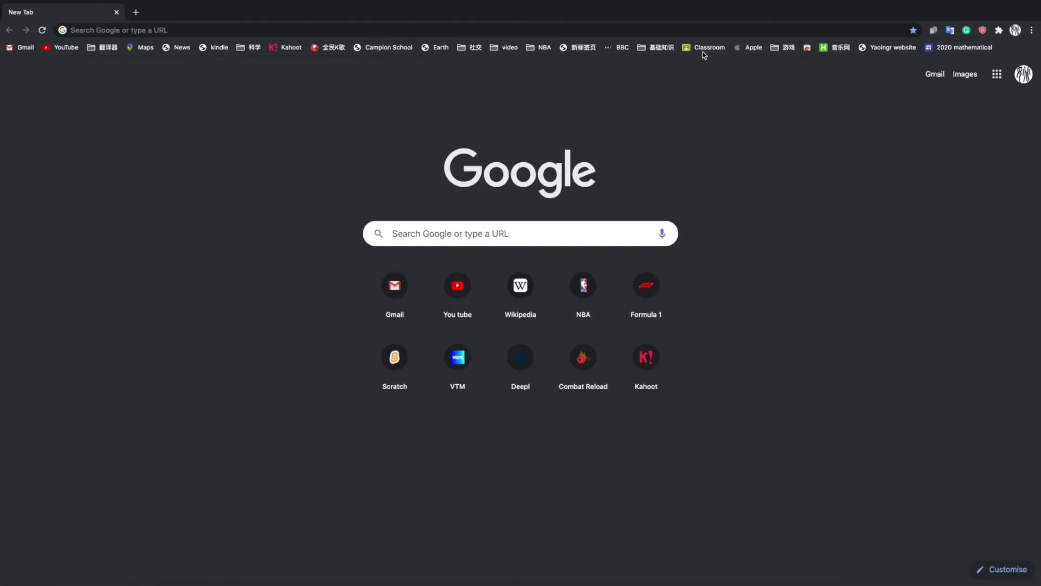
key(ctrl+Left)
key(ctrl+Left)
key(ctrl+Right)
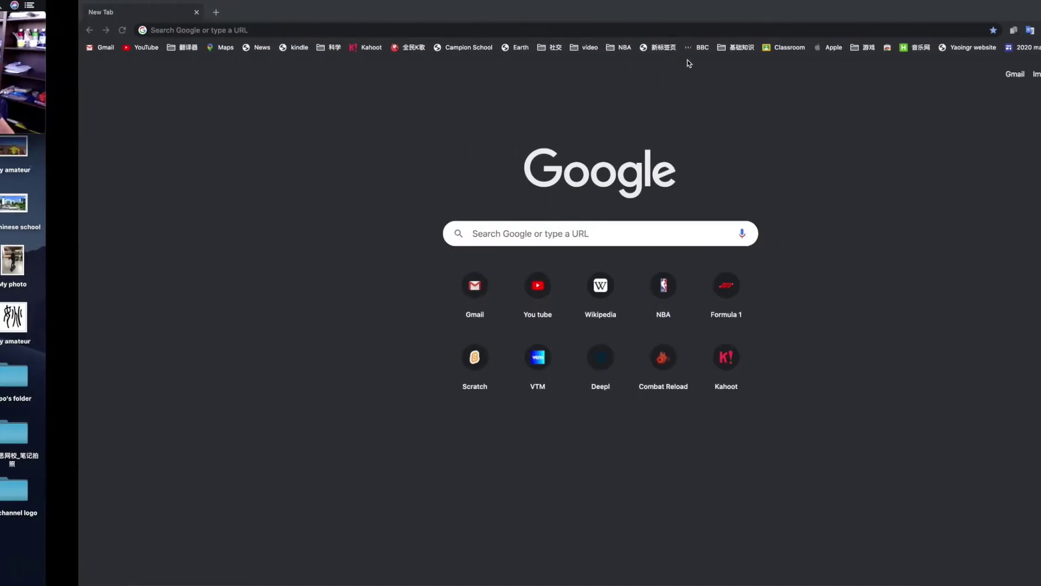
key(ctrl+Left)
key(ctrl+Left)
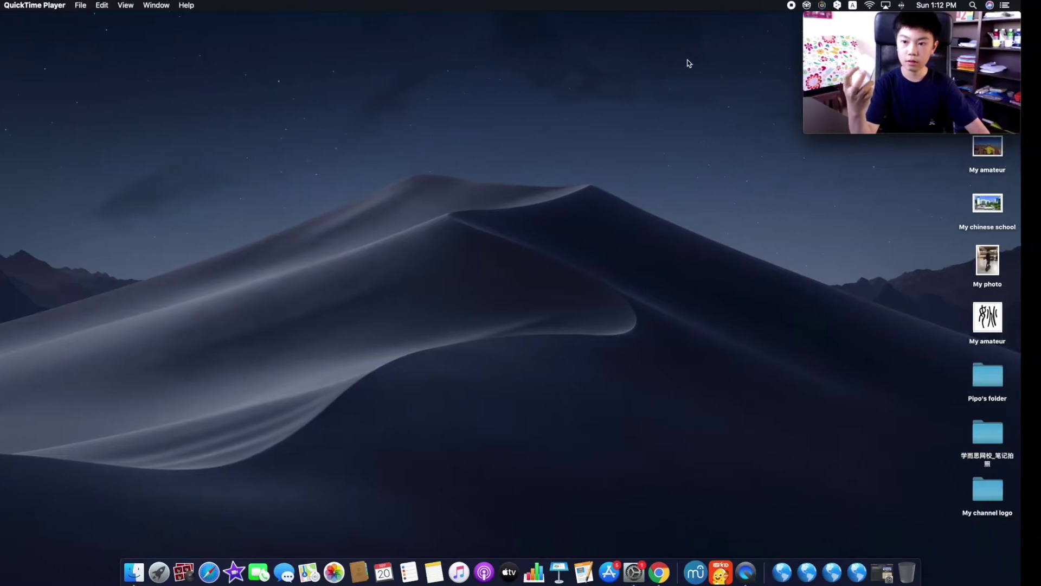
key(ctrl+Left)
key(ctrl+Left)
key(ctrl+Left)
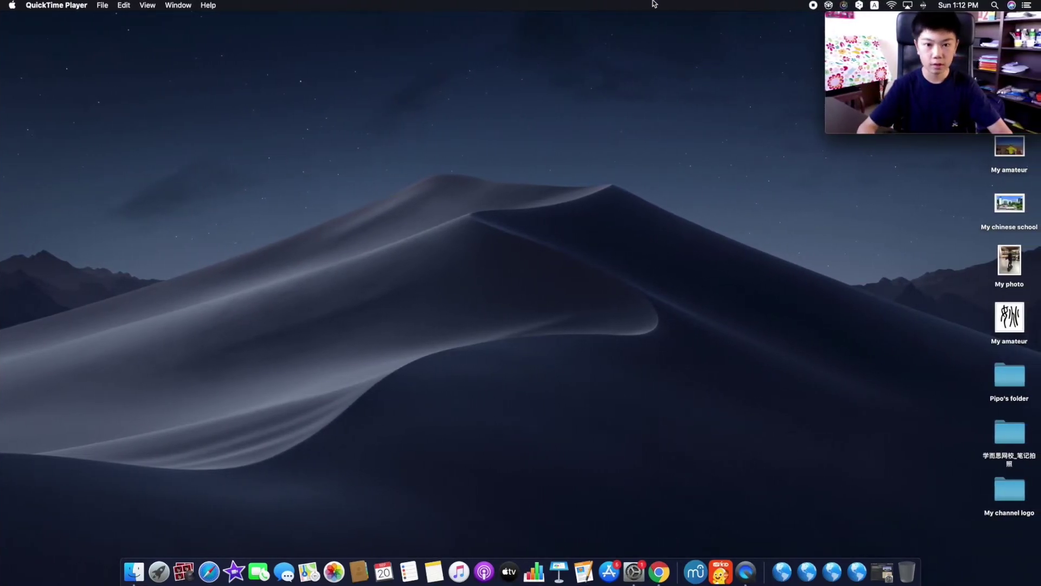
key(ctrl+Right)
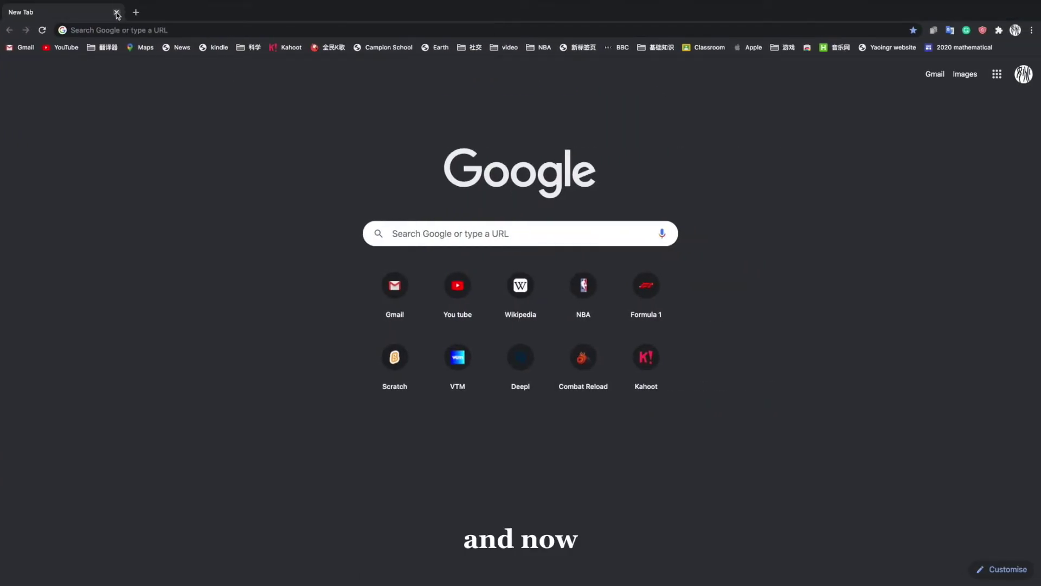
key(ctrl+Left)
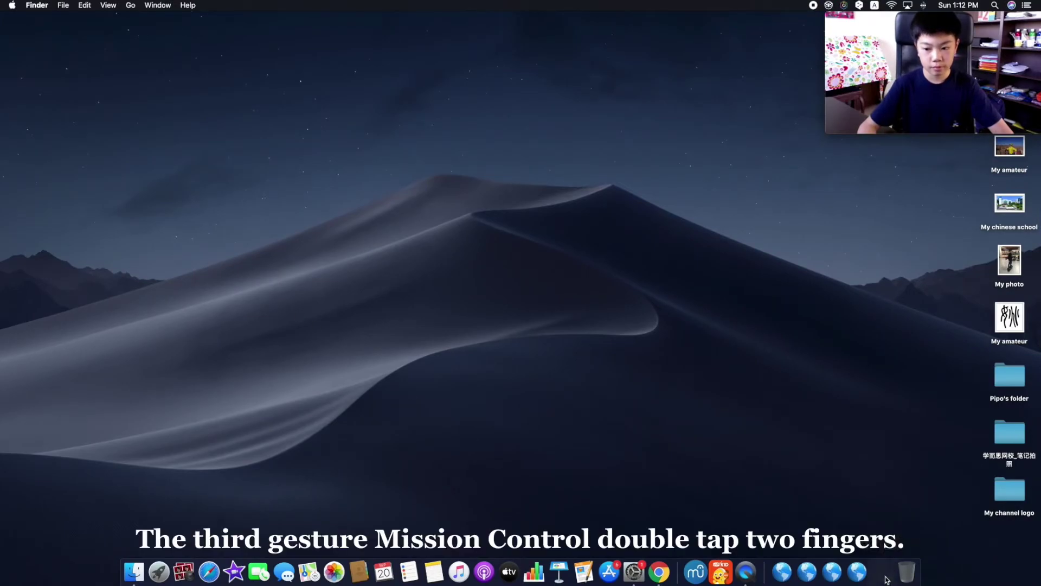
click(886, 575)
mouse_move(381, 208)
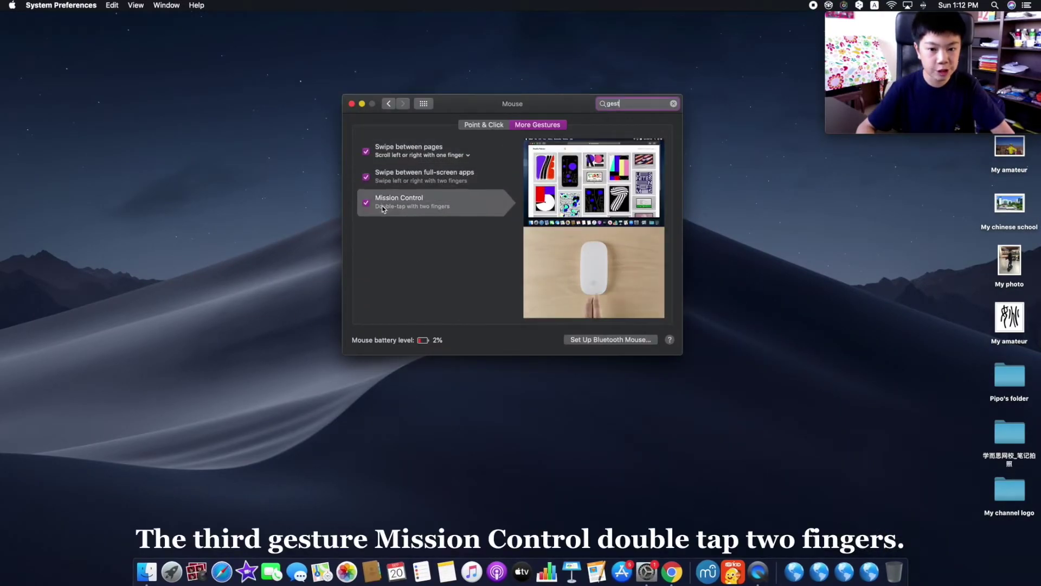
click(352, 104)
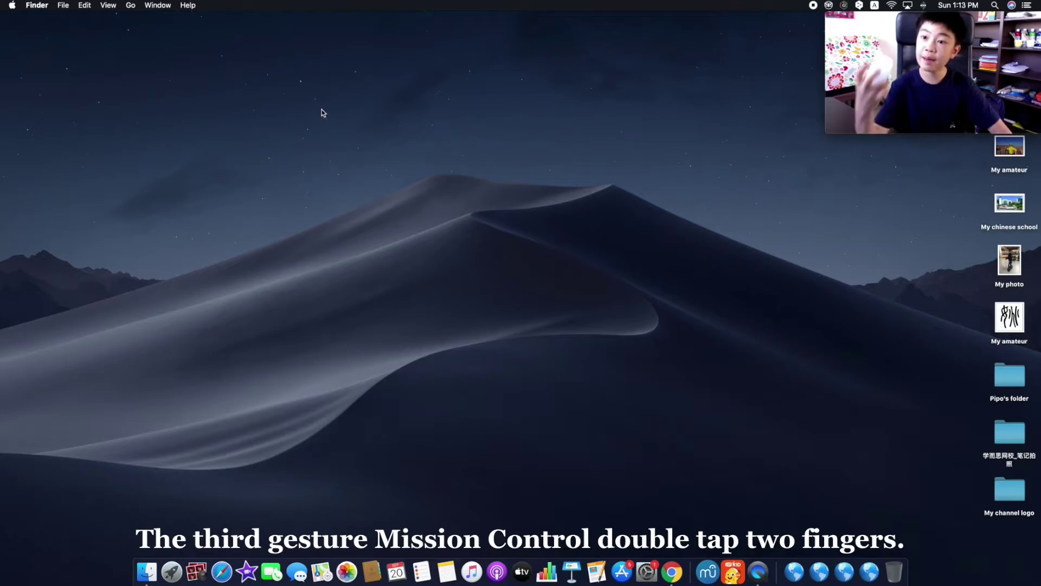
key(ctrl+Up)
key(ctrl+Up)
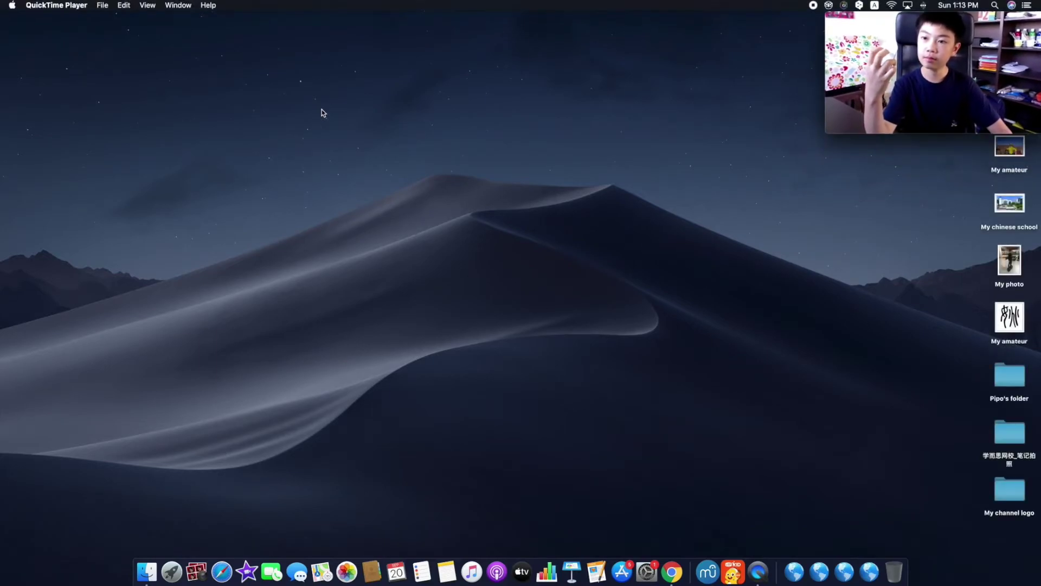
key(ctrl+Up)
key(ctrl+Up)
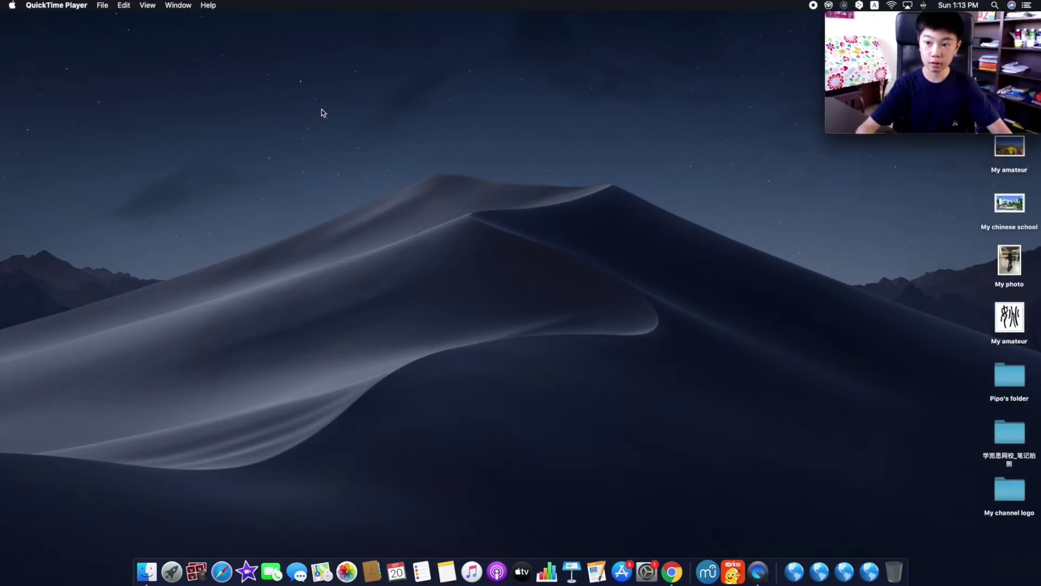
click(646, 571)
click(666, 304)
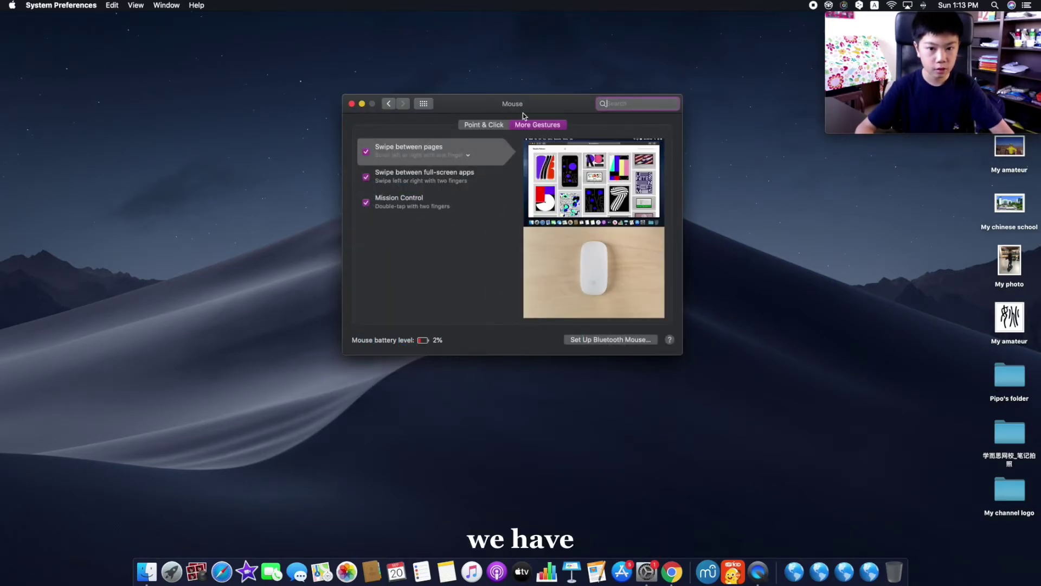
click(476, 125)
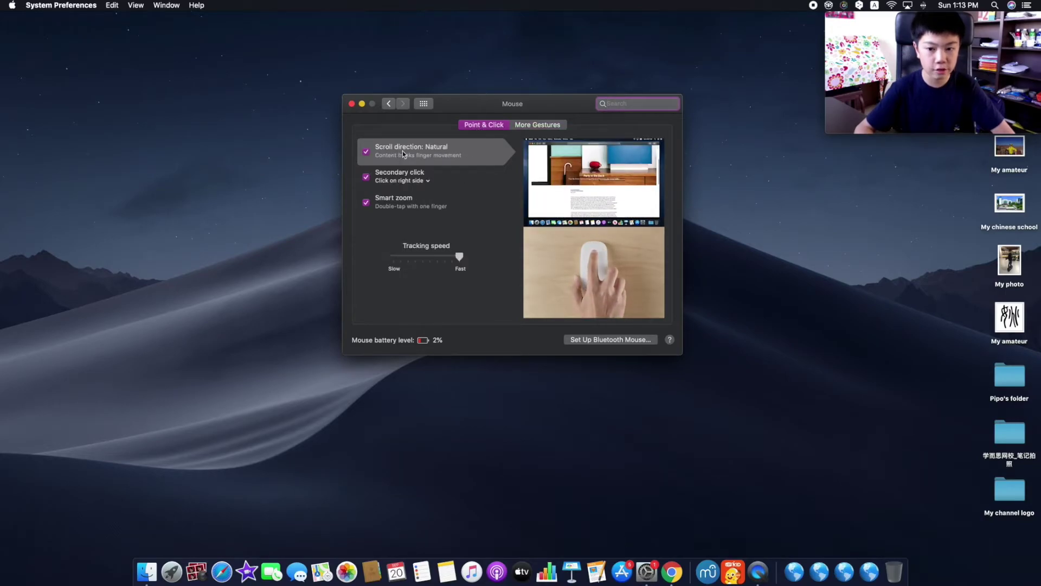
click(351, 103)
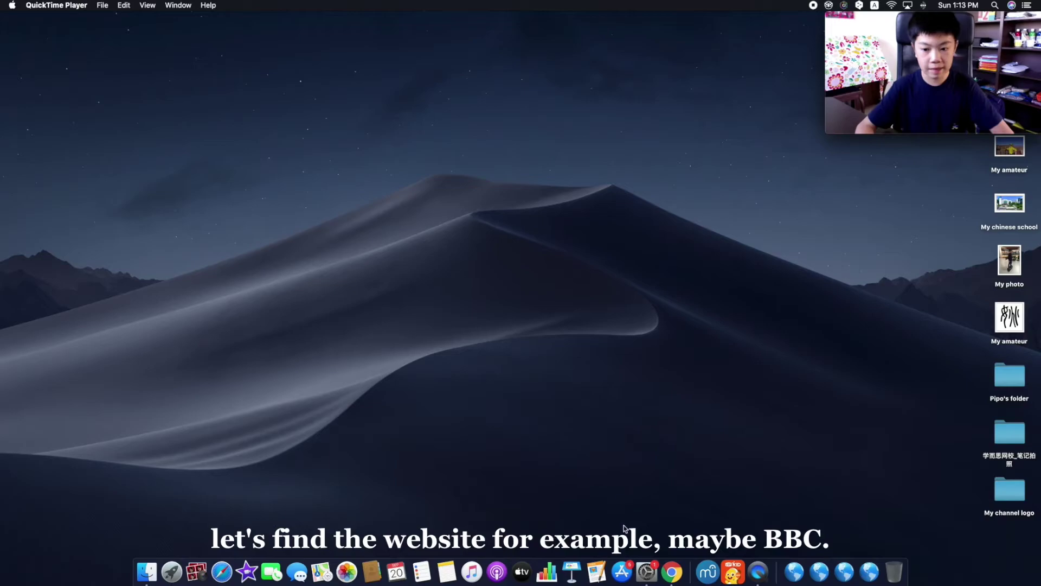
click(672, 571)
- Search Google for 'bbc' and open the BBC - Home result
click(437, 254)
text(bbc)
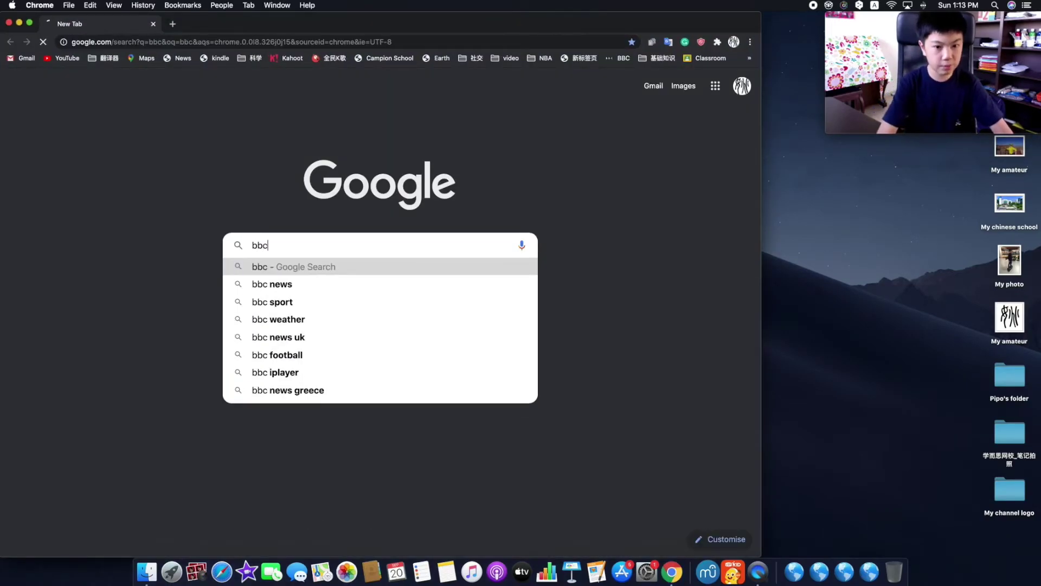
key(Return)
click(130, 169)
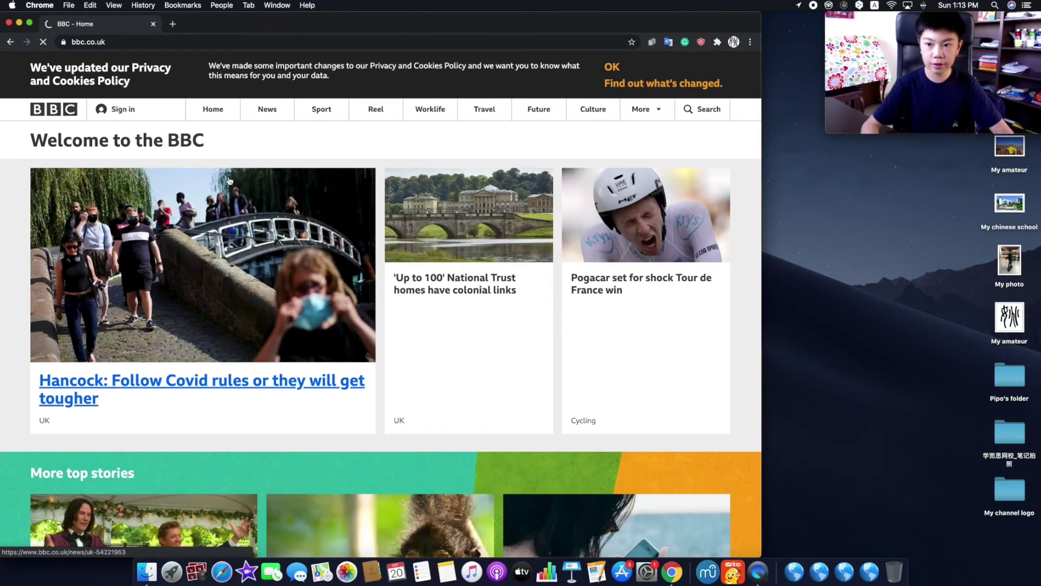
- Scroll down the BBC homepage, close Chrome, and bring up System Preferences
scroll(230, 183, down, 5)
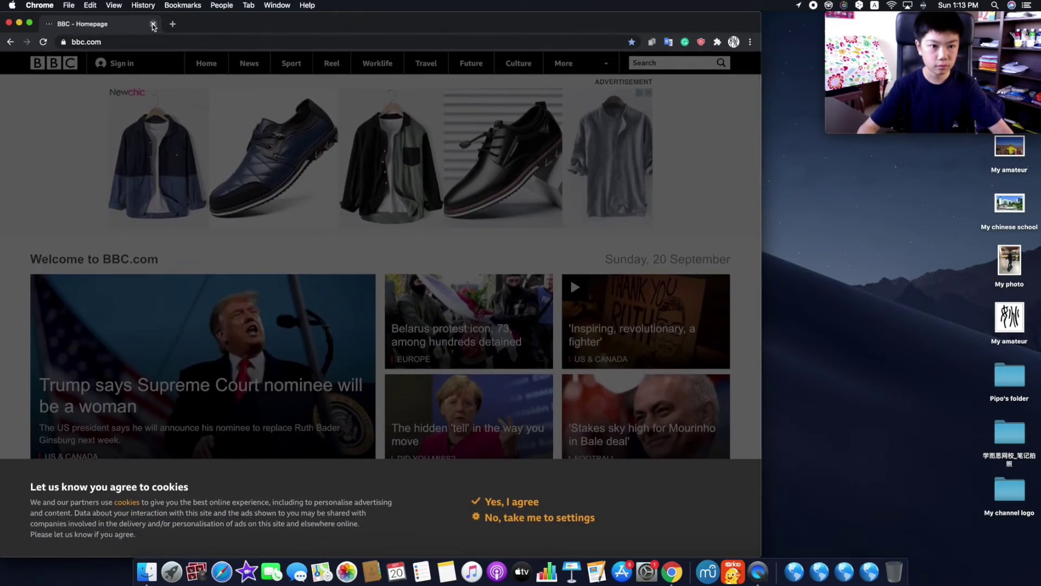
click(153, 25)
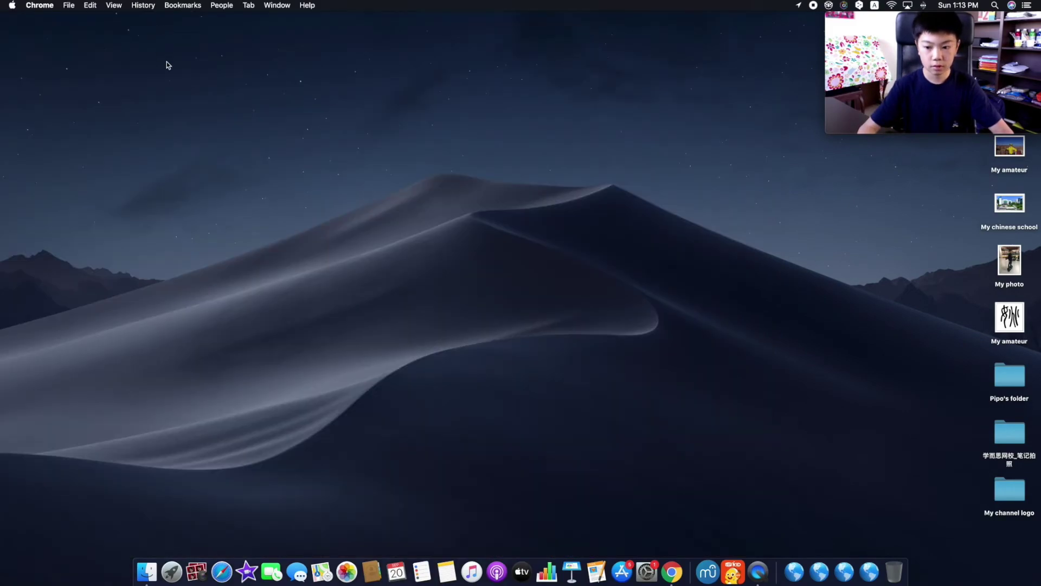
click(647, 569)
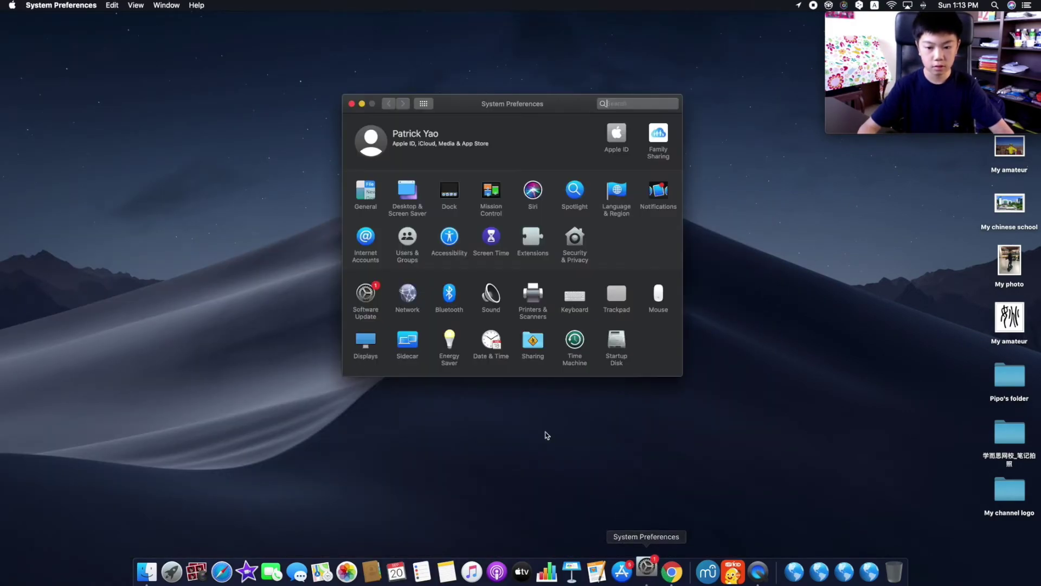
click(659, 297)
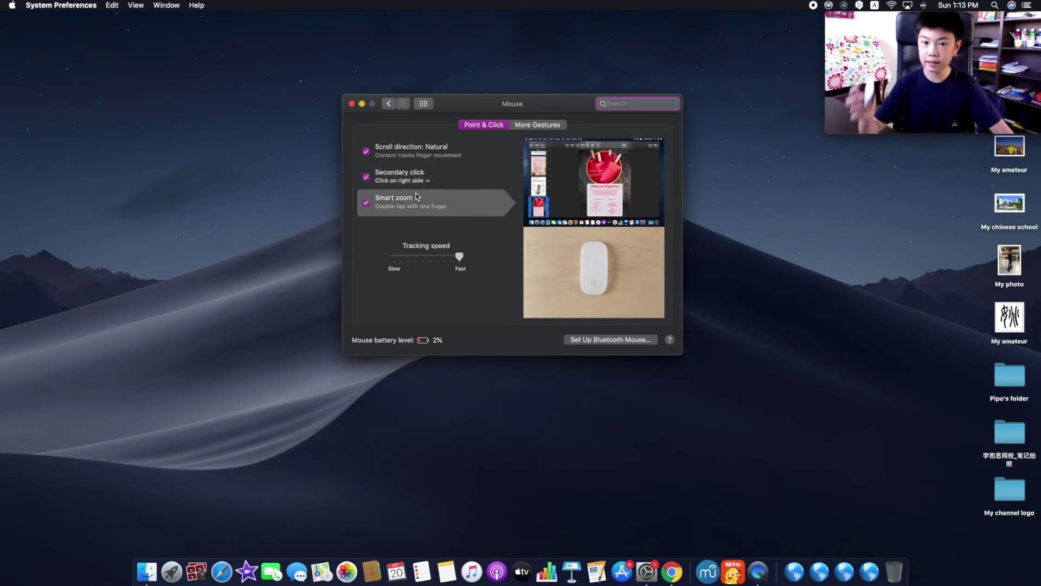
click(351, 103)
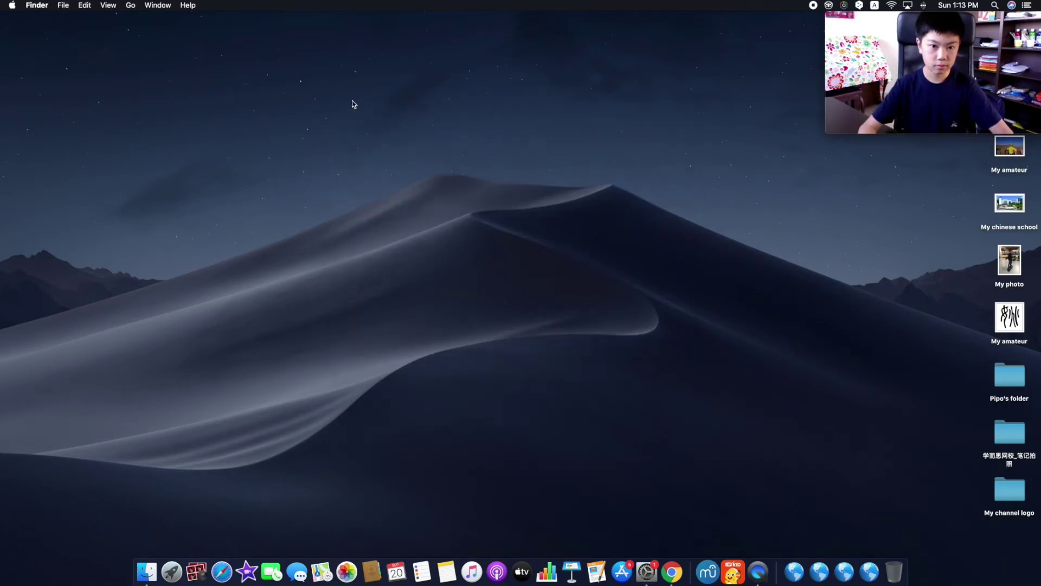
right_click(339, 103)
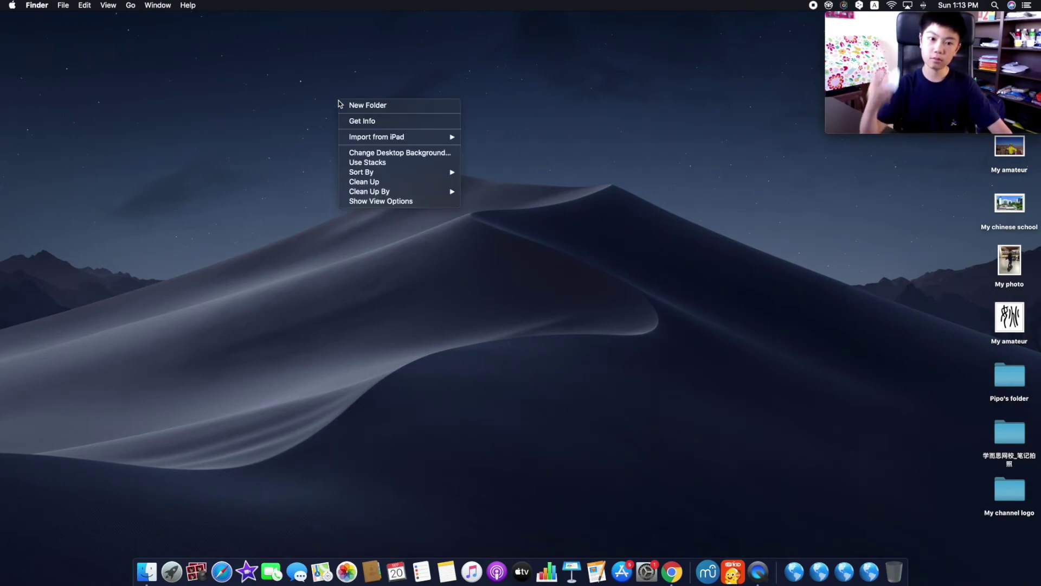
click(339, 100)
right_click(338, 100)
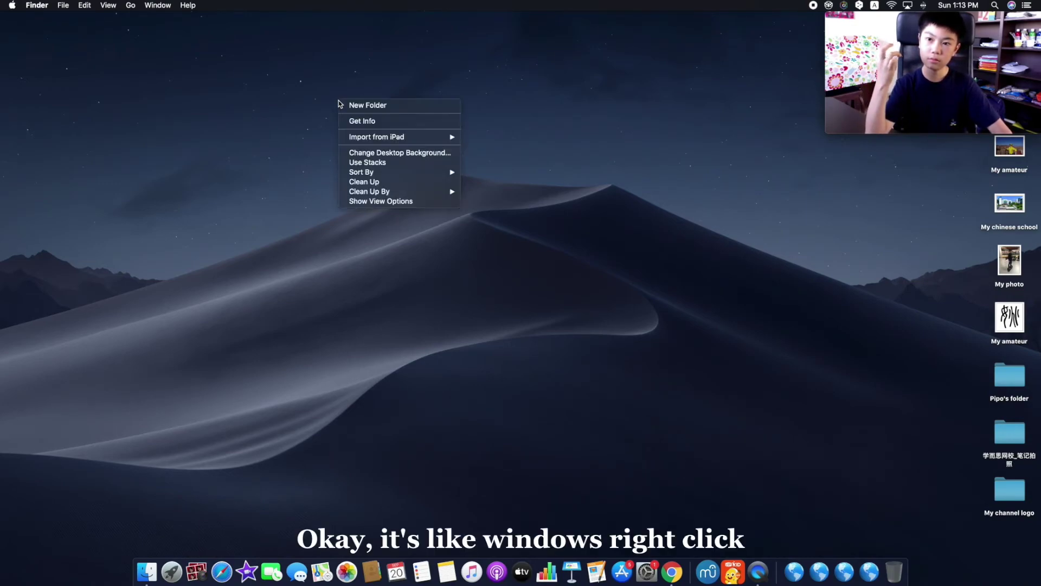
click(339, 103)
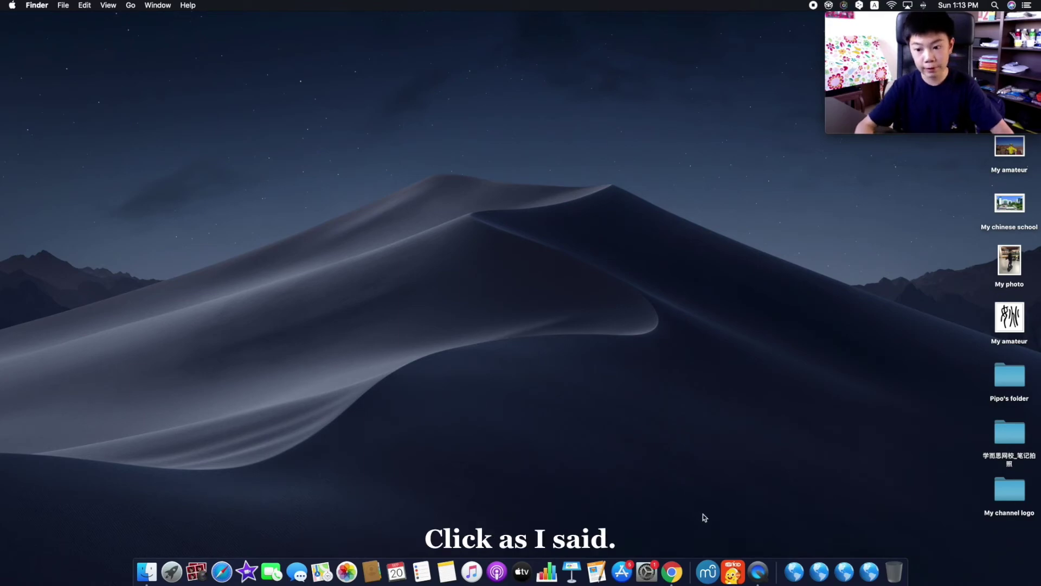
click(641, 574)
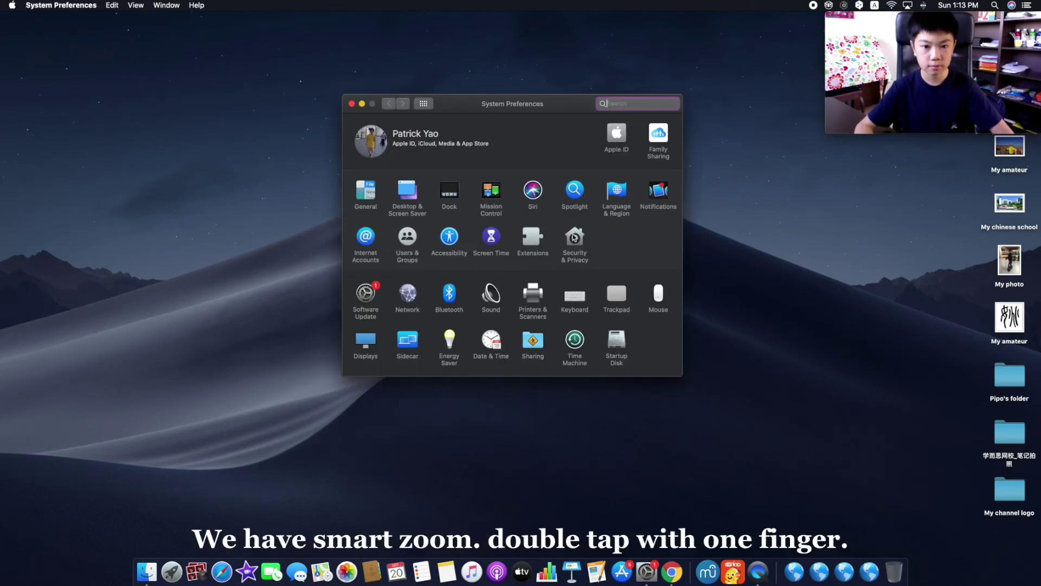
- Open and close the Mouse settings, launch Chrome, and smart-zoom the New Tab page in and out
click(658, 297)
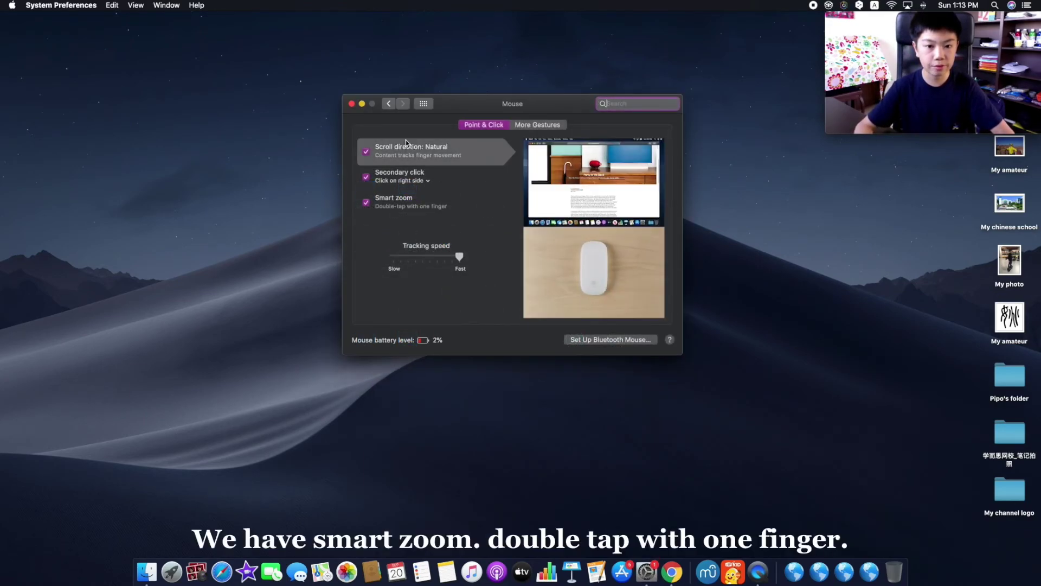
click(351, 103)
click(672, 571)
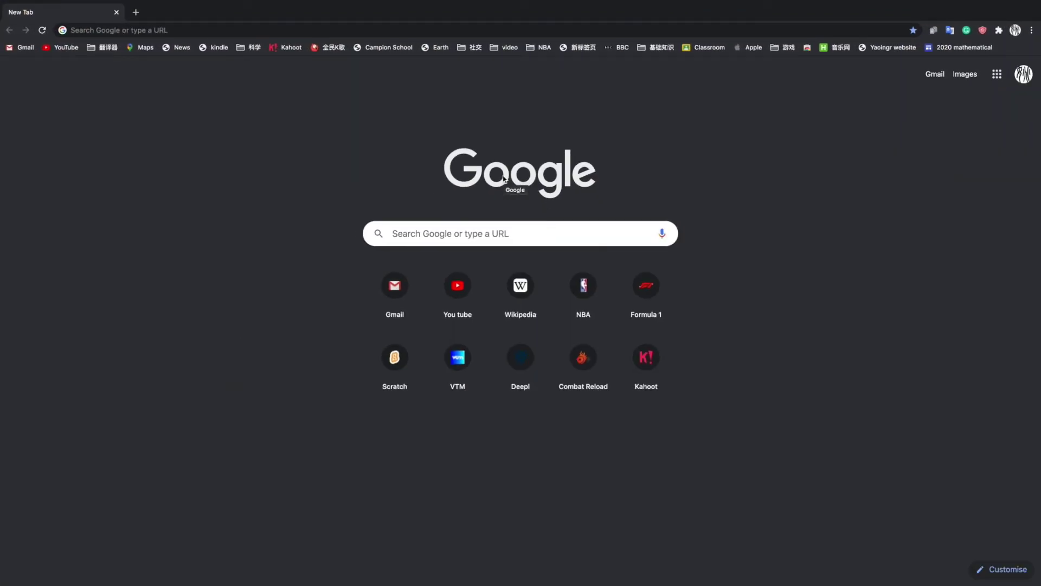
double_click(503, 176)
double_click(503, 175)
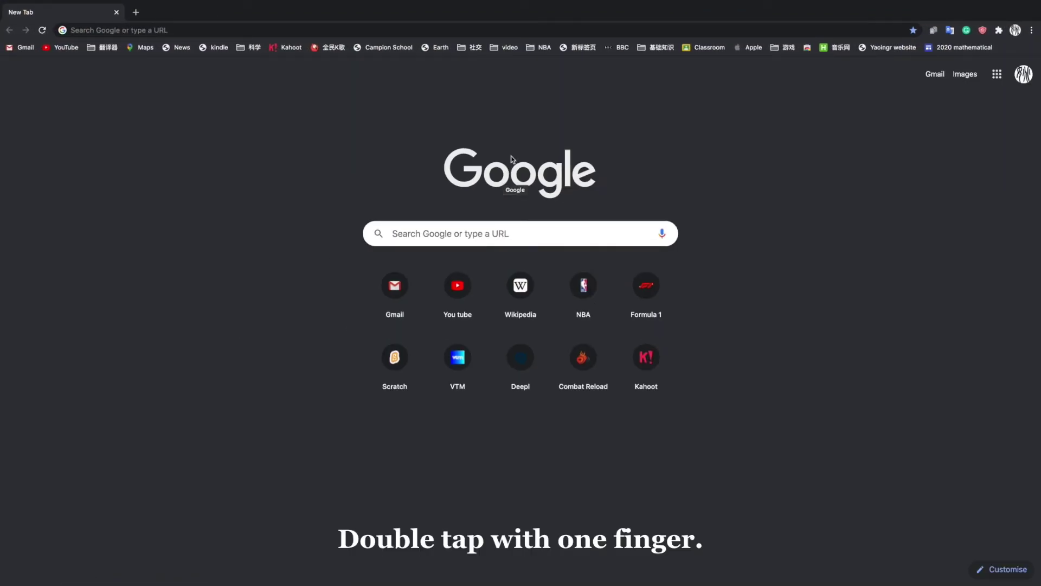